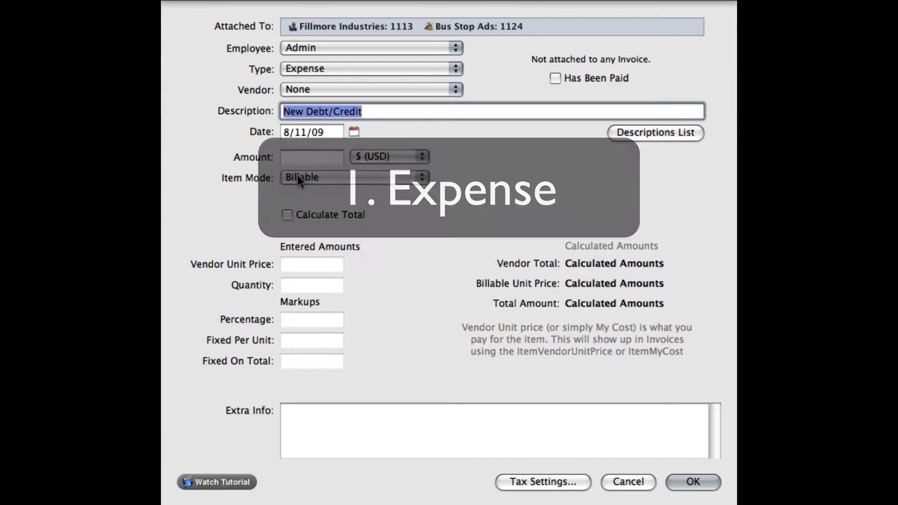
# Enable total calculation for the expense entry, with a vendor unit price of 100 and a quantity of 2
pyautogui.click(322, 69)
pyautogui.click(331, 70)
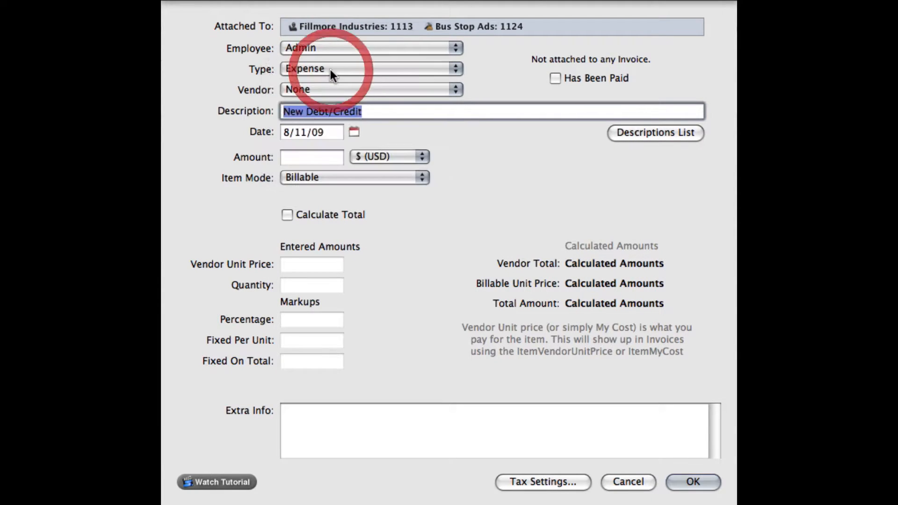
pyautogui.click(323, 214)
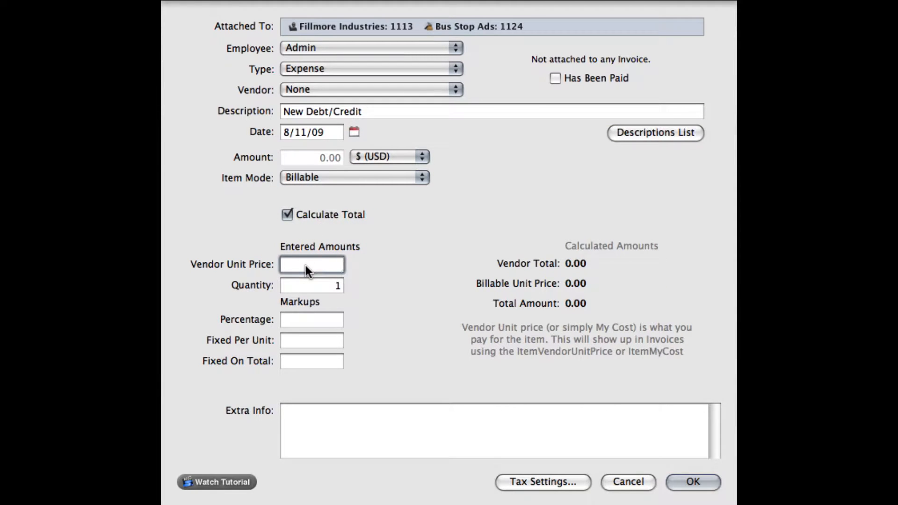
pyautogui.write('100')
pyautogui.press('Tab')
pyautogui.write('2')
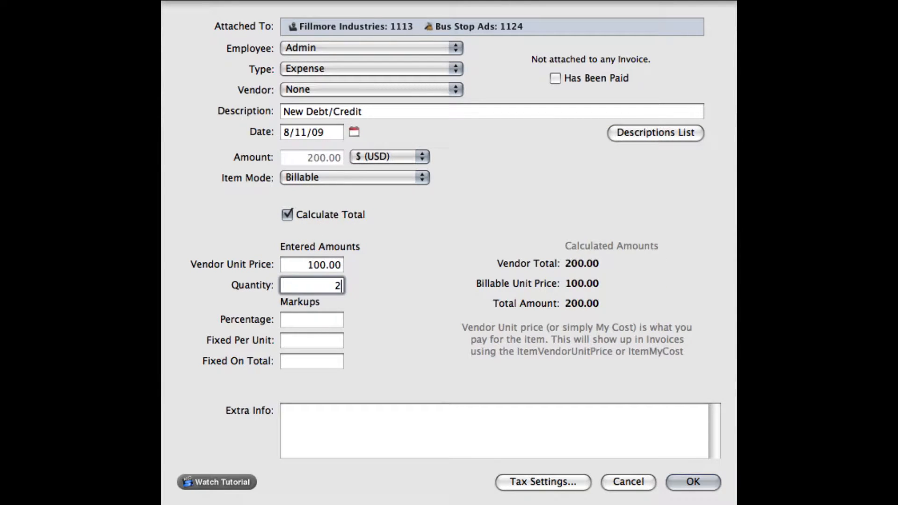
# Set the expense's markups to 20 fixed per unit and 50 fixed on the total
pyautogui.press('Tab')
pyautogui.press('Tab')
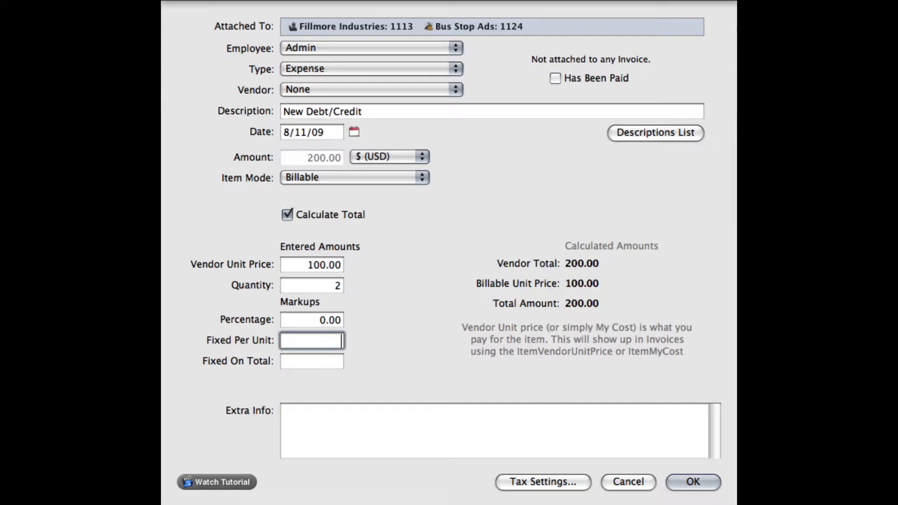
pyautogui.write('20')
pyautogui.press('Tab')
pyautogui.write('50')
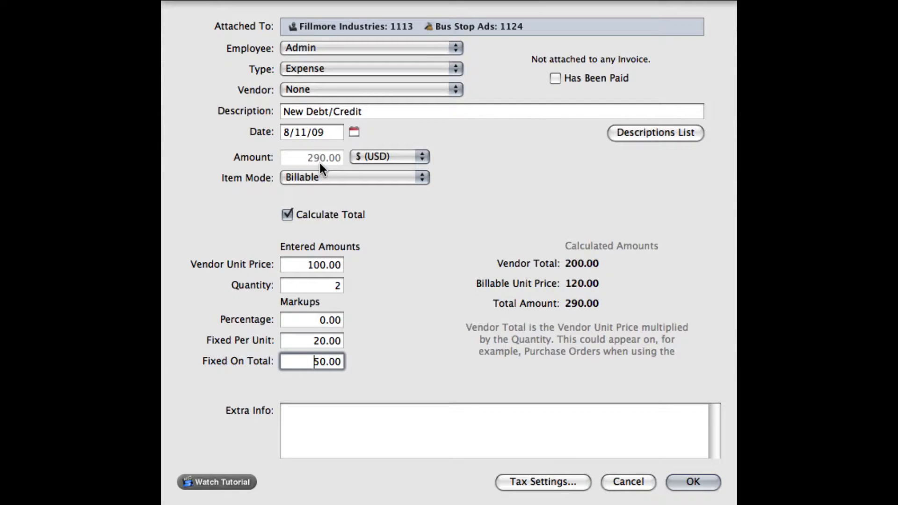
# Describe the expense as "Chairs for Photo Shoot" and save the entry
pyautogui.click(322, 106)
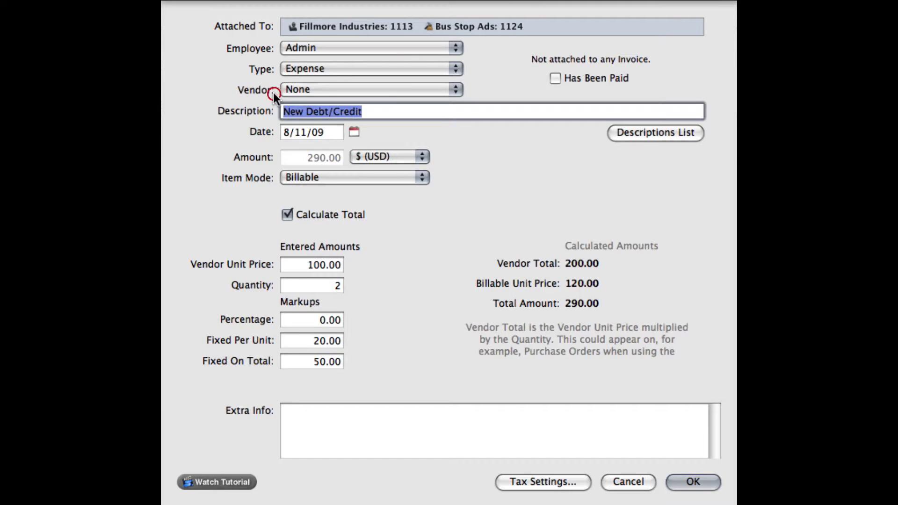
pyautogui.write('Chair')
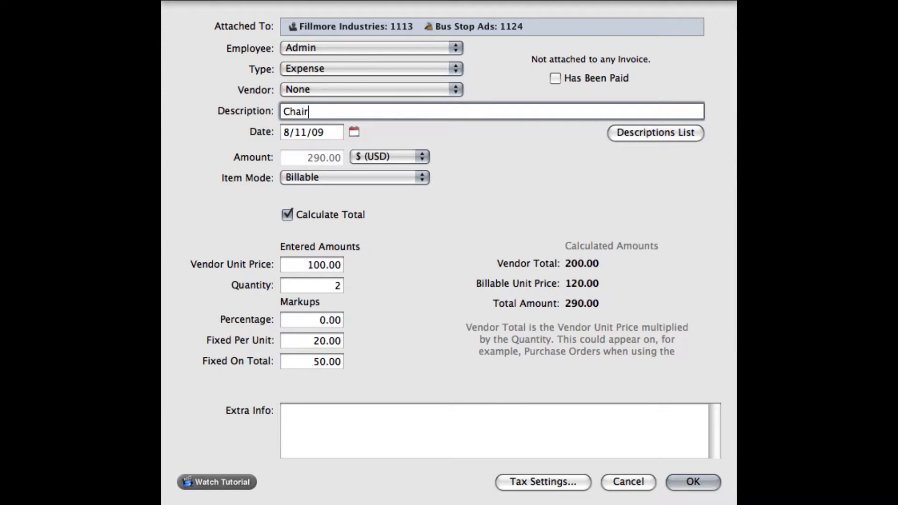
pyautogui.write('s for Photo Shoot')
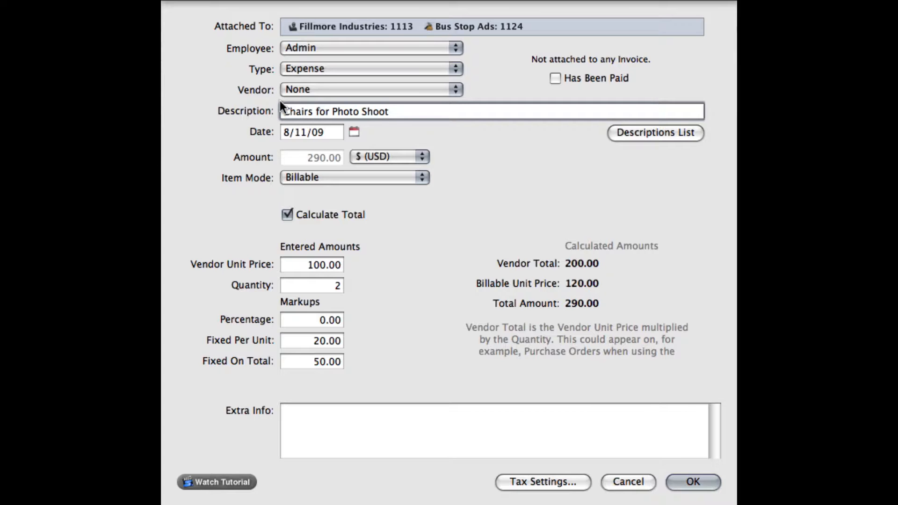
pyautogui.click(696, 475)
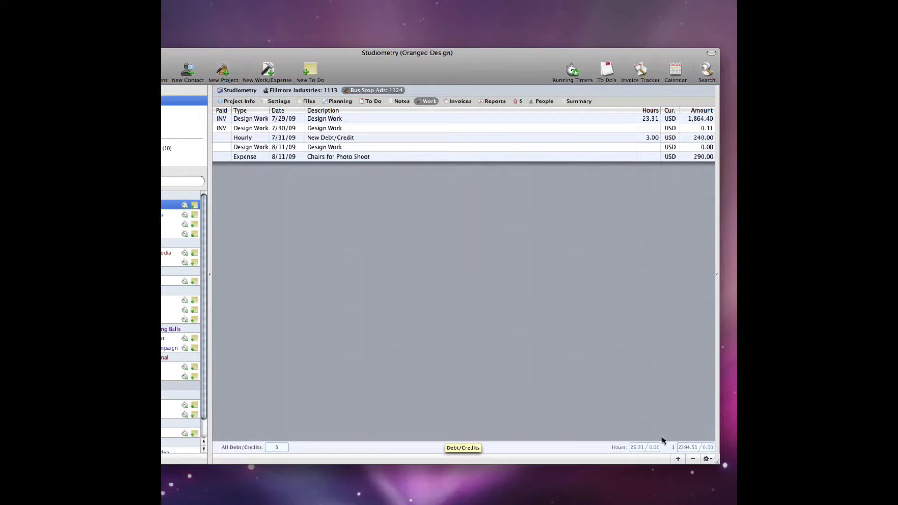
# Create a new work entry of type Design Work, with its timer not starting immediately
pyautogui.click(678, 457)
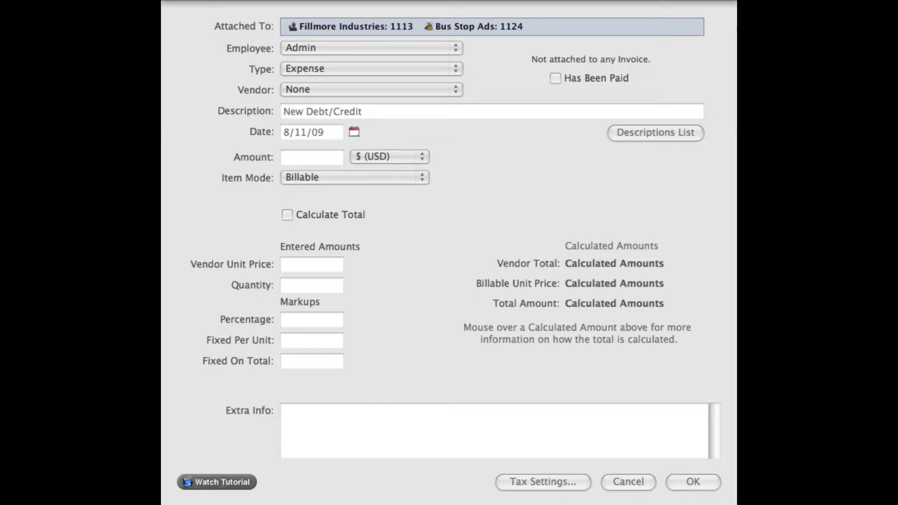
pyautogui.click(430, 194)
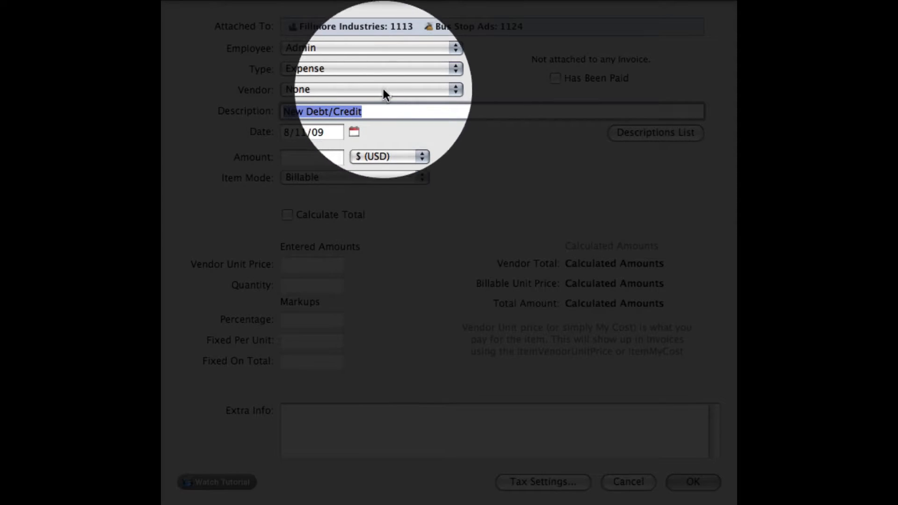
pyautogui.click(358, 71)
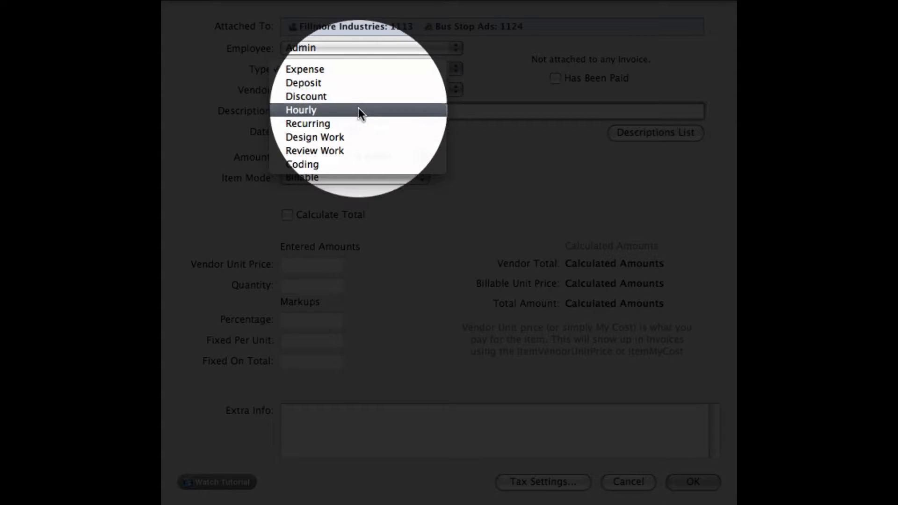
pyautogui.click(359, 135)
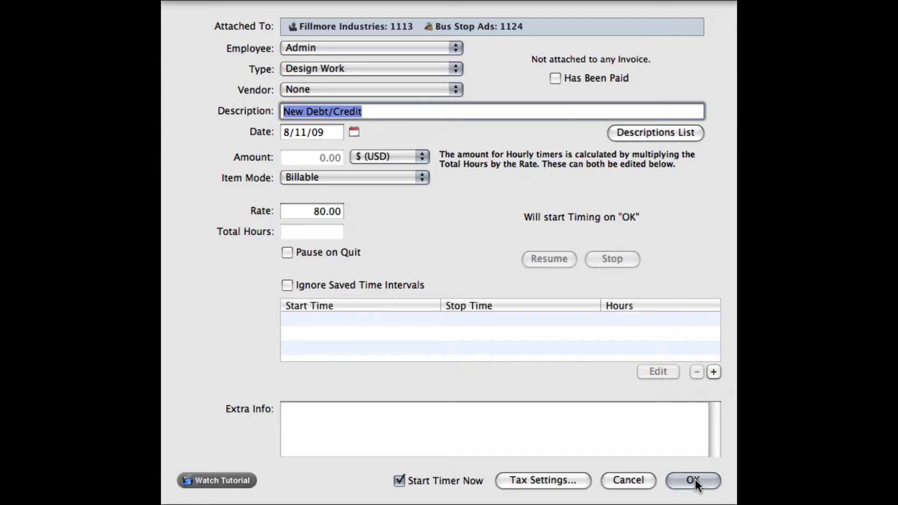
pyautogui.click(446, 481)
# Make the Design Work entry ignore saved time intervals, set its total hours to 5.4, and save it
pyautogui.click(348, 280)
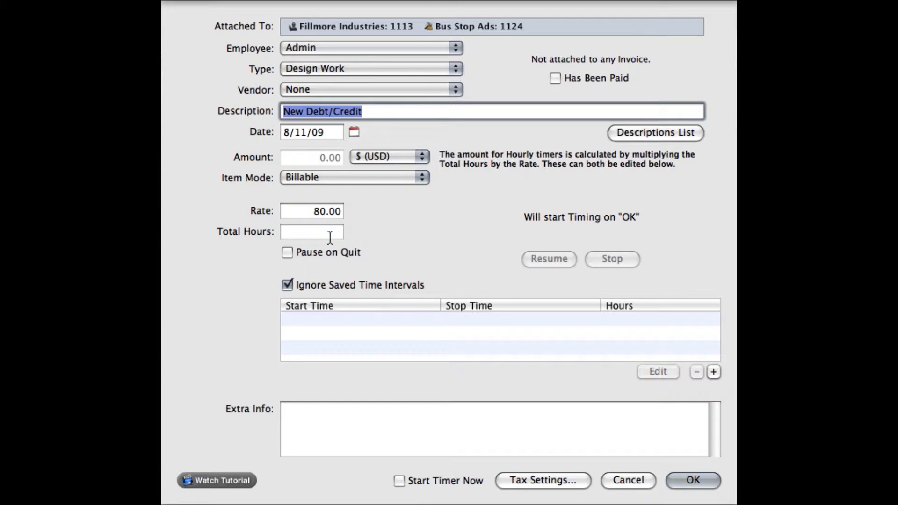
pyautogui.click(330, 237)
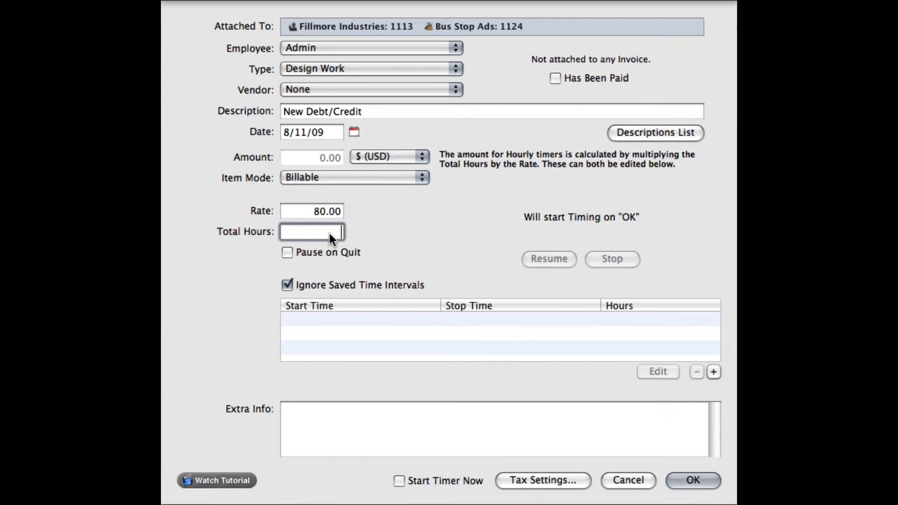
pyautogui.write('5.4')
pyautogui.press('Tab')
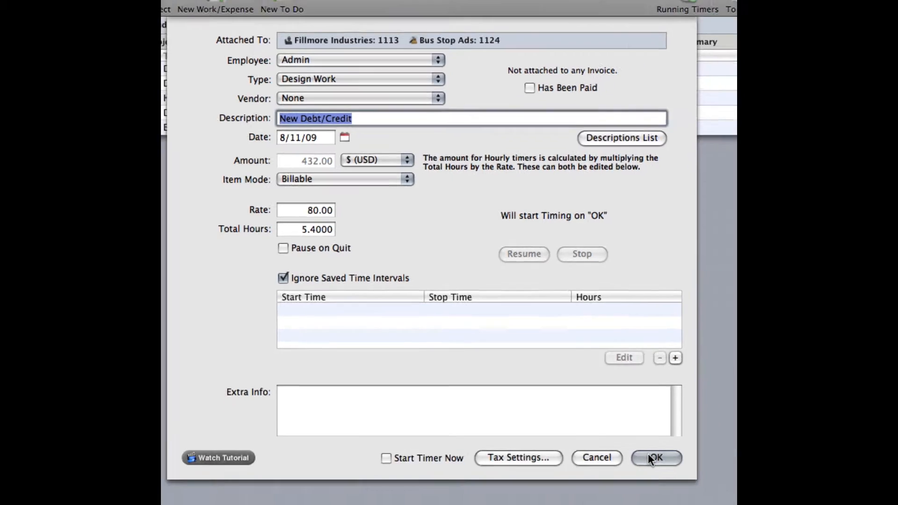
pyautogui.click(650, 458)
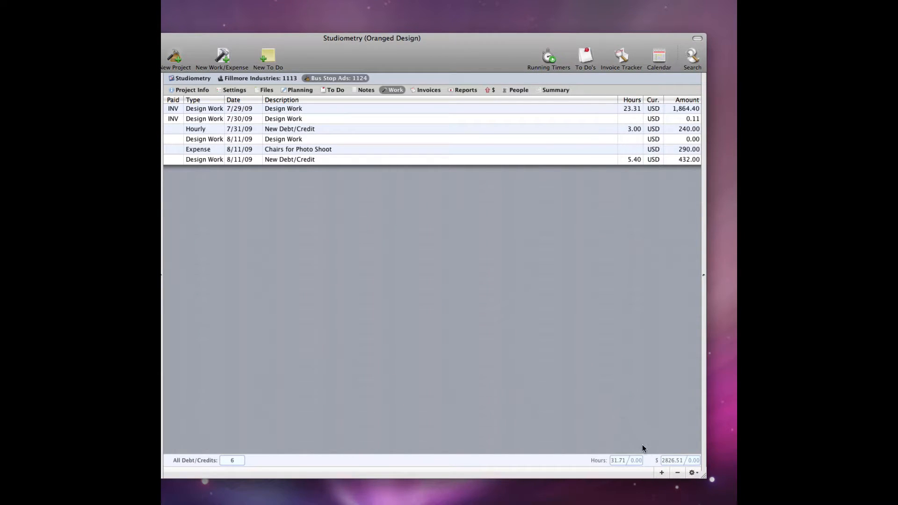
# Create a new entry of type Discount with the description "Favorite Customer Discount"
pyautogui.click(662, 470)
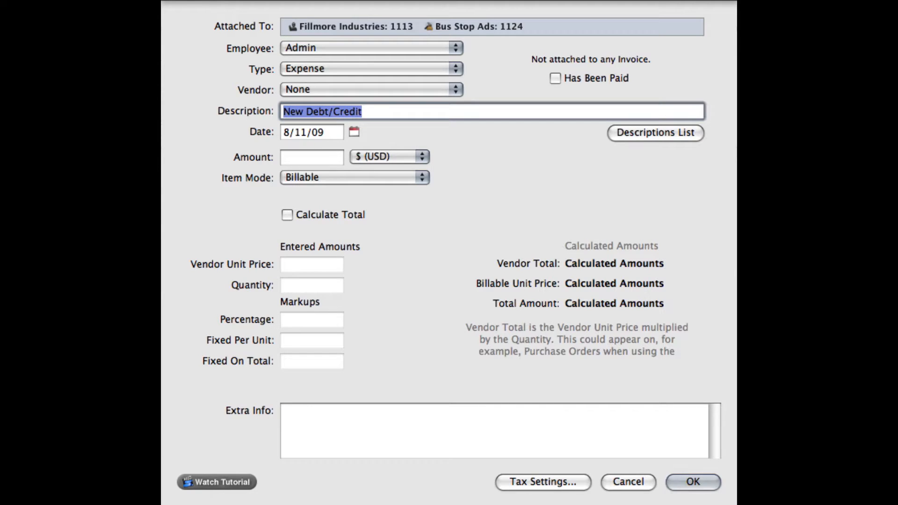
pyautogui.click(377, 68)
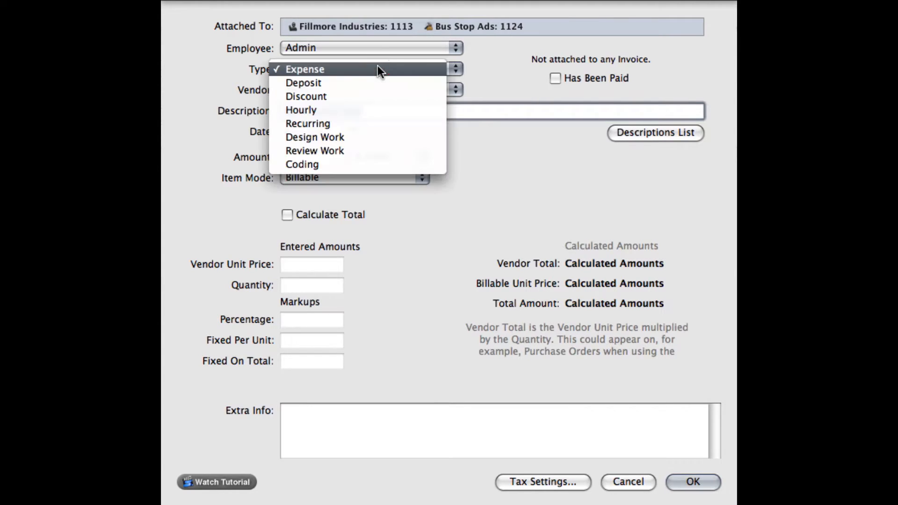
pyautogui.click(378, 93)
pyautogui.write('Favorite')
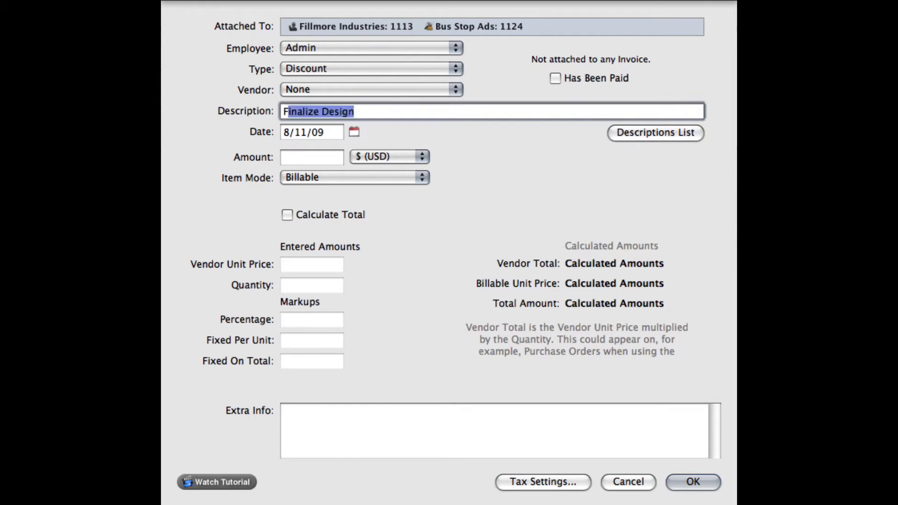
pyautogui.write('tomer Discount')
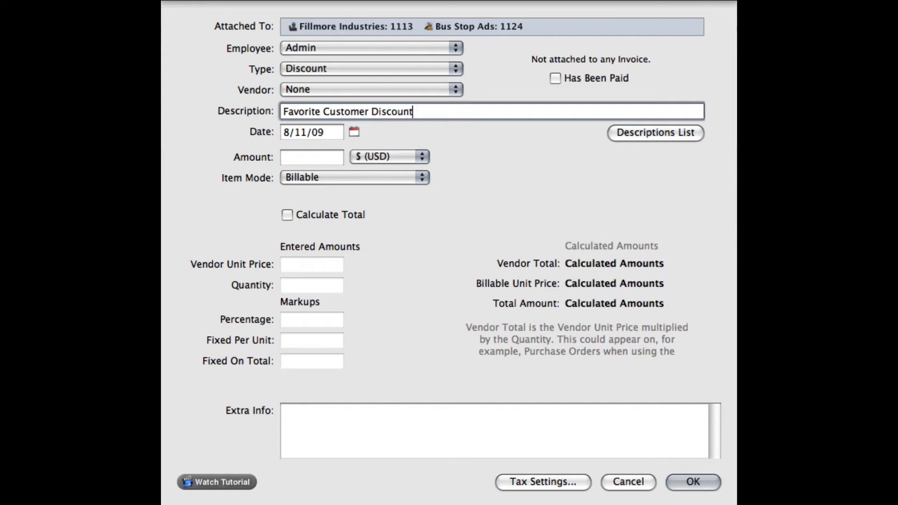
# Set the discount's amount to -100 USD and save the entry
pyautogui.press('Tab')
pyautogui.press('Tab')
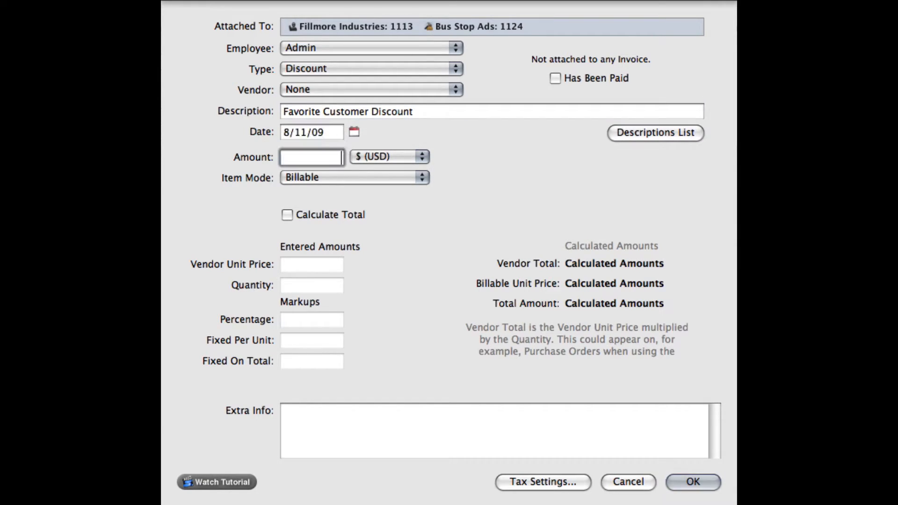
pyautogui.write('100')
pyautogui.press('Tab')
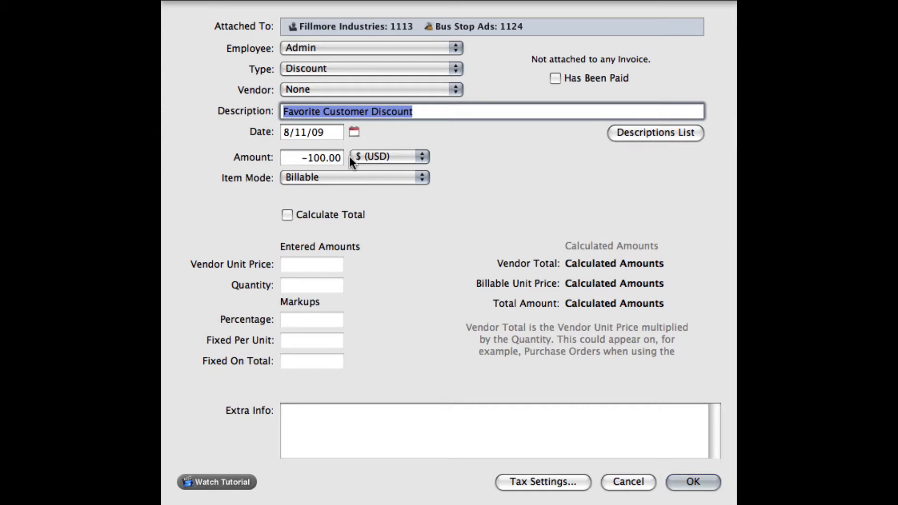
pyautogui.click(693, 482)
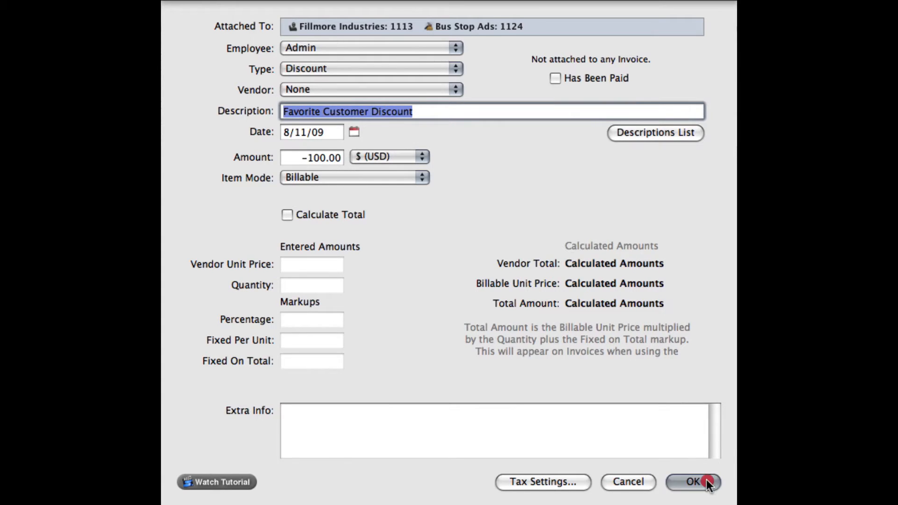
pyautogui.click(541, 383)
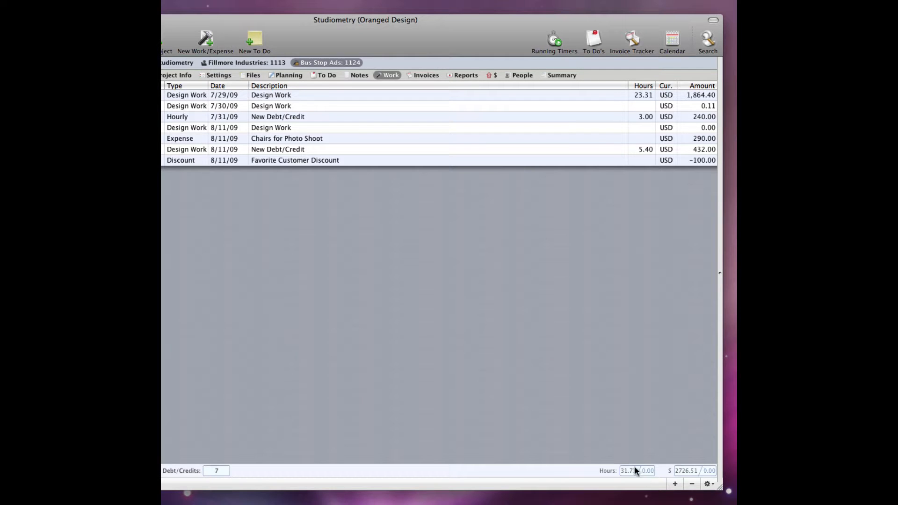
# Create a new entry of type Recurring with a recur amount of 30, recurring every 1 month
pyautogui.click(672, 487)
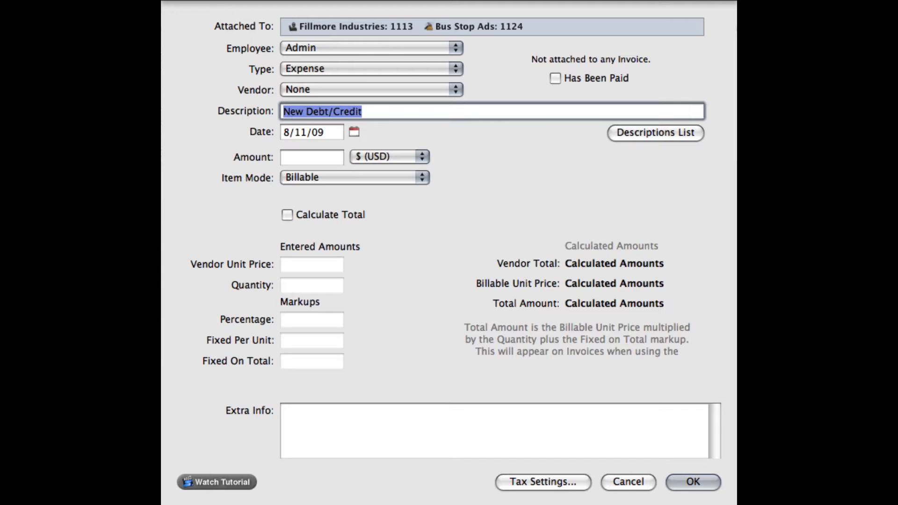
pyautogui.click(425, 71)
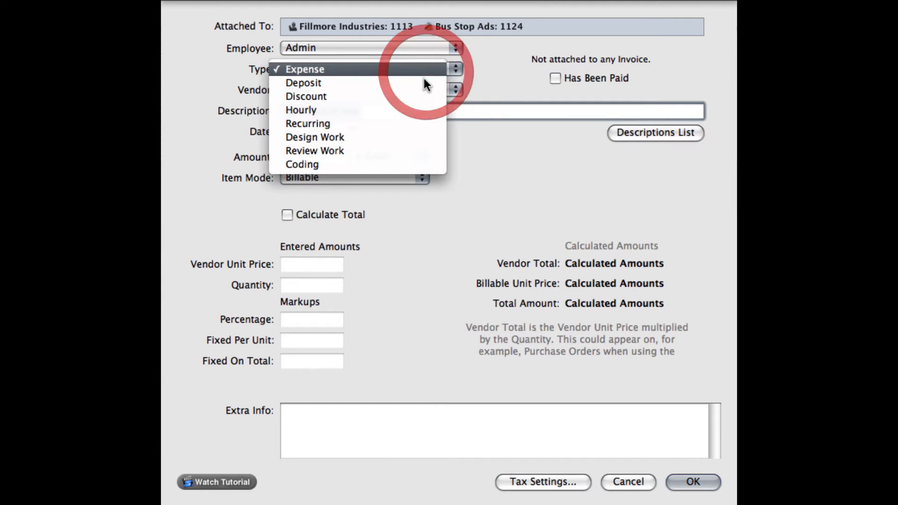
pyautogui.click(415, 123)
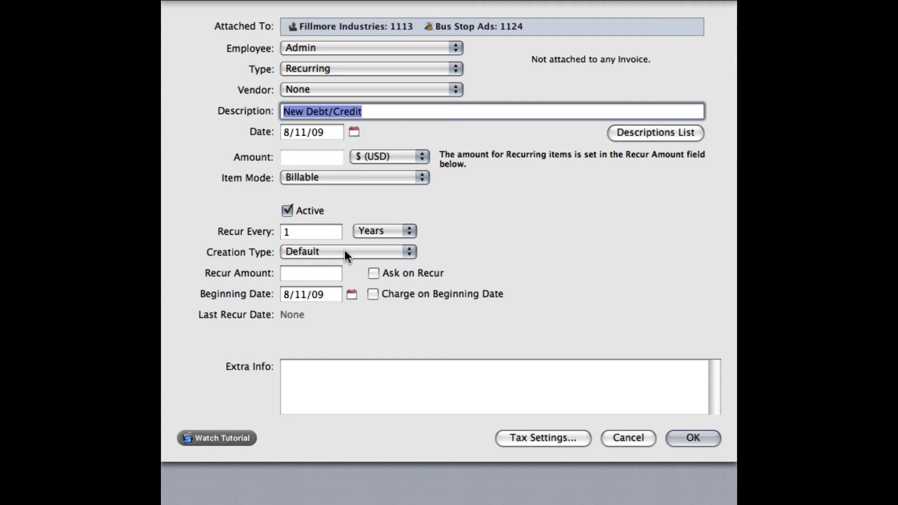
pyautogui.click(335, 275)
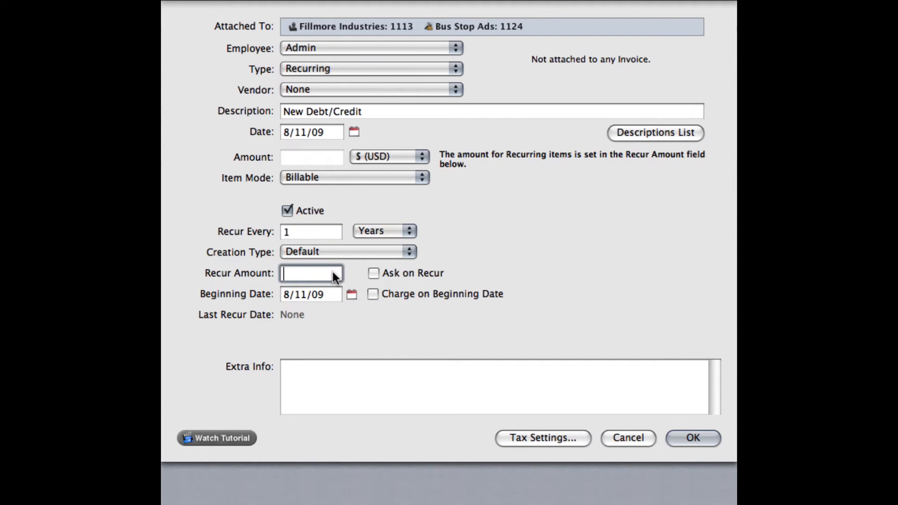
pyautogui.write('30')
pyautogui.click(390, 232)
pyautogui.click(389, 239)
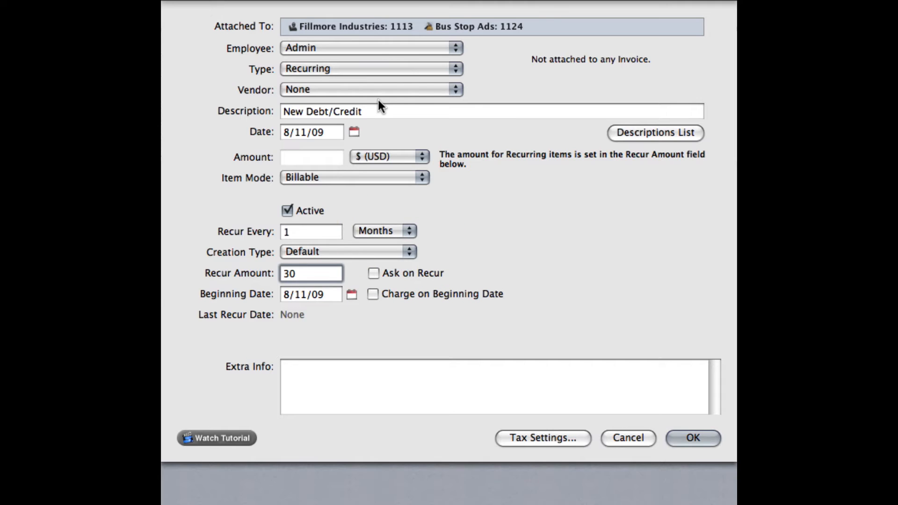
# Describe the recurring entry as "Maintenance Fees" and save it
pyautogui.click(380, 112)
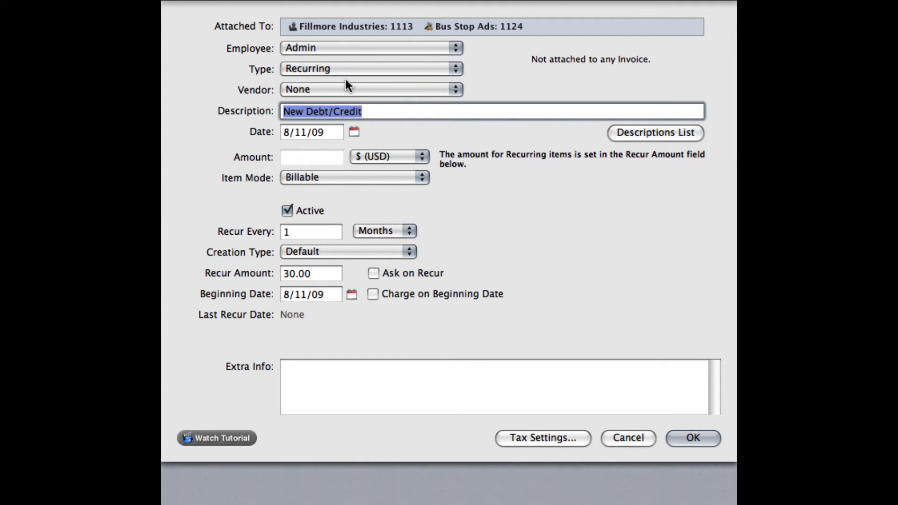
pyautogui.write('Maintenan')
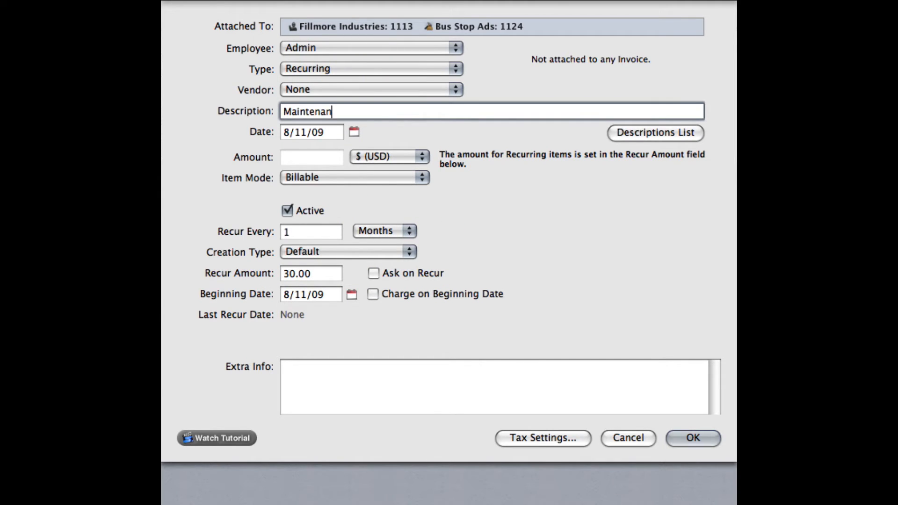
pyautogui.write('ce Fees')
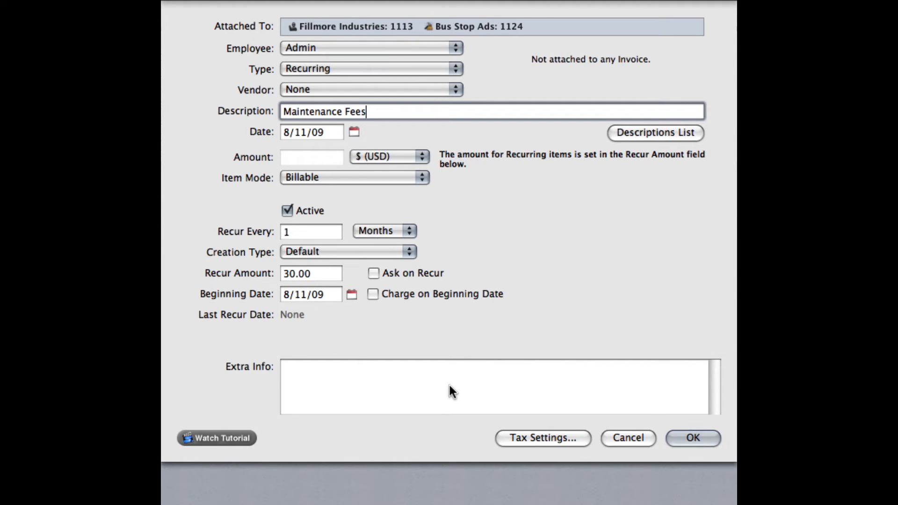
pyautogui.click(711, 437)
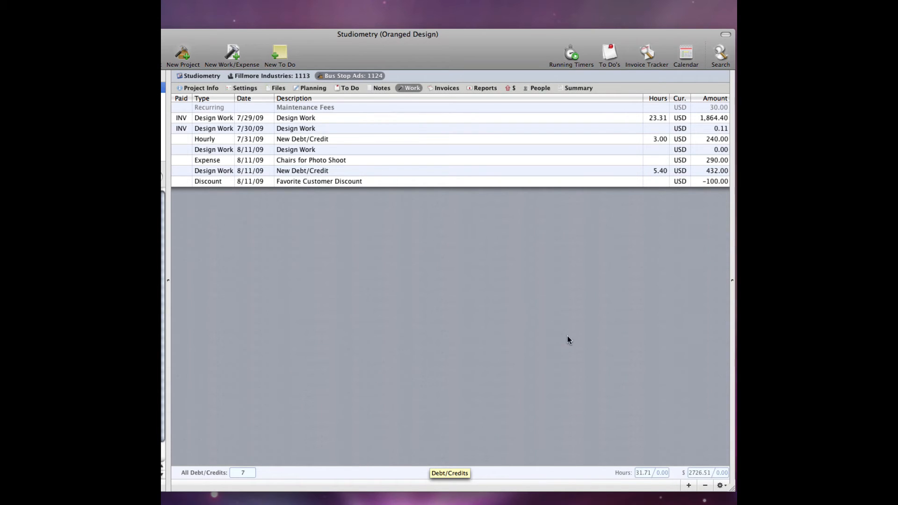
# Create a new expense in Estimated item mode with the description "Estimated Expense"
pyautogui.click(688, 485)
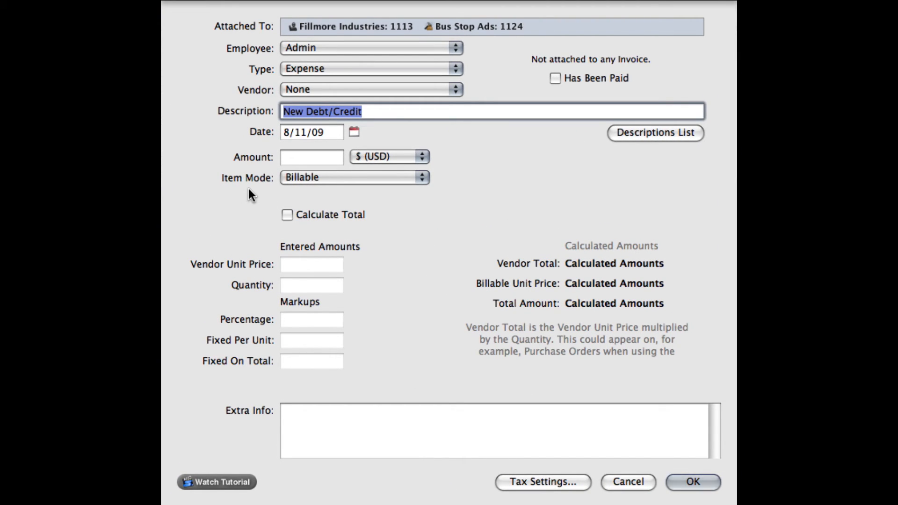
pyautogui.click(294, 179)
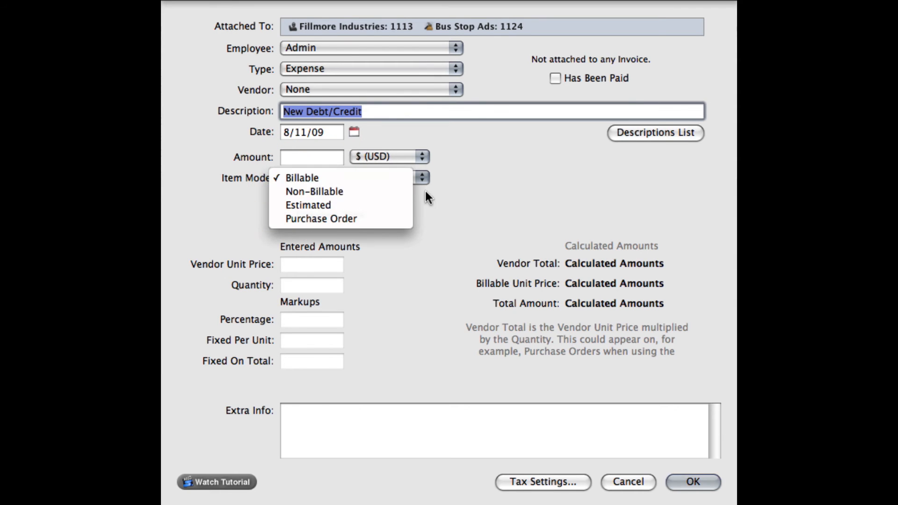
pyautogui.click(388, 208)
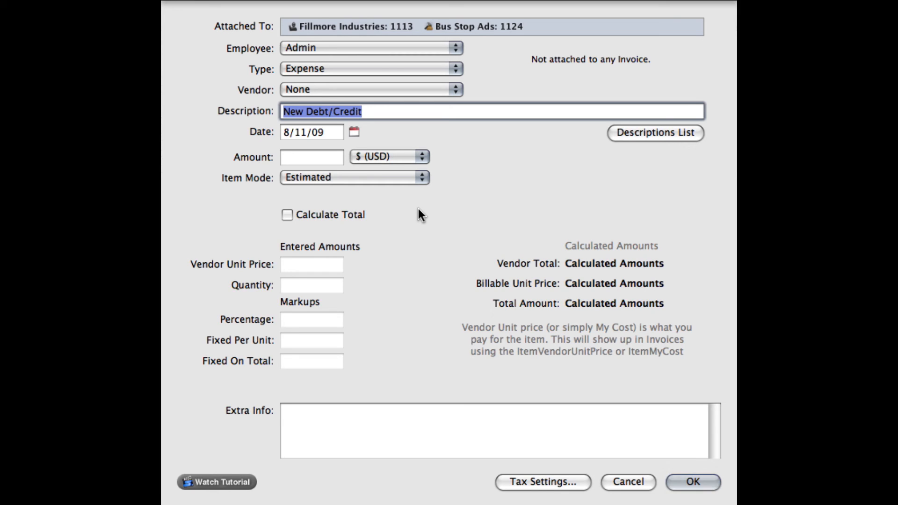
pyautogui.write('Estimate')
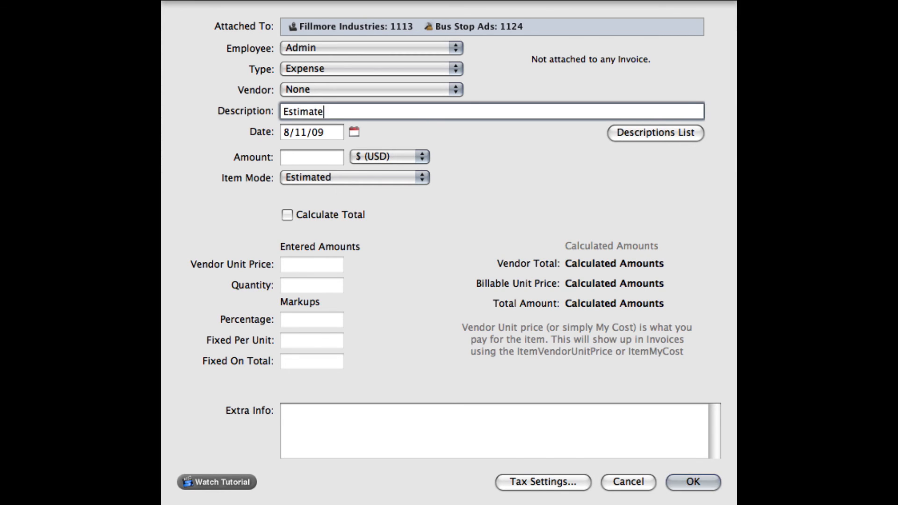
pyautogui.write('d Expense')
# Set the estimated expense's amount to 4500 USD and save the entry
pyautogui.press('Tab')
pyautogui.press('Tab')
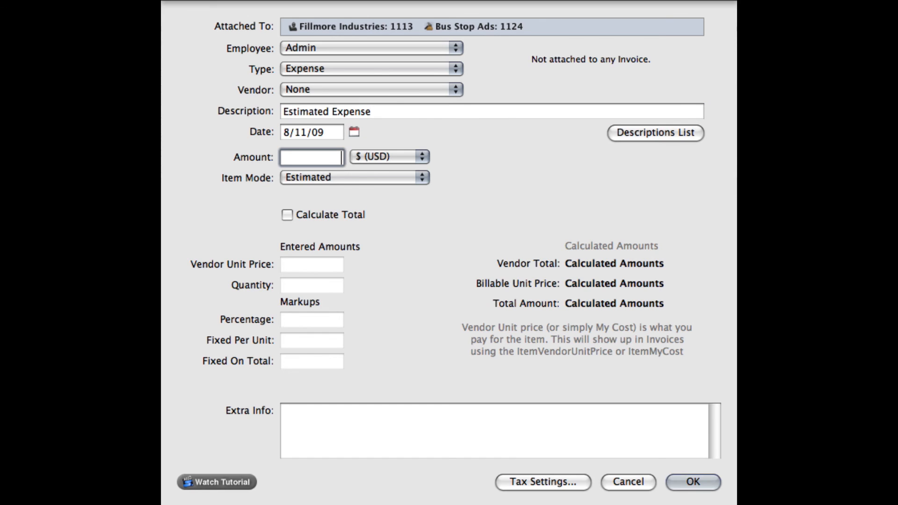
pyautogui.write('4500')
pyautogui.click(677, 477)
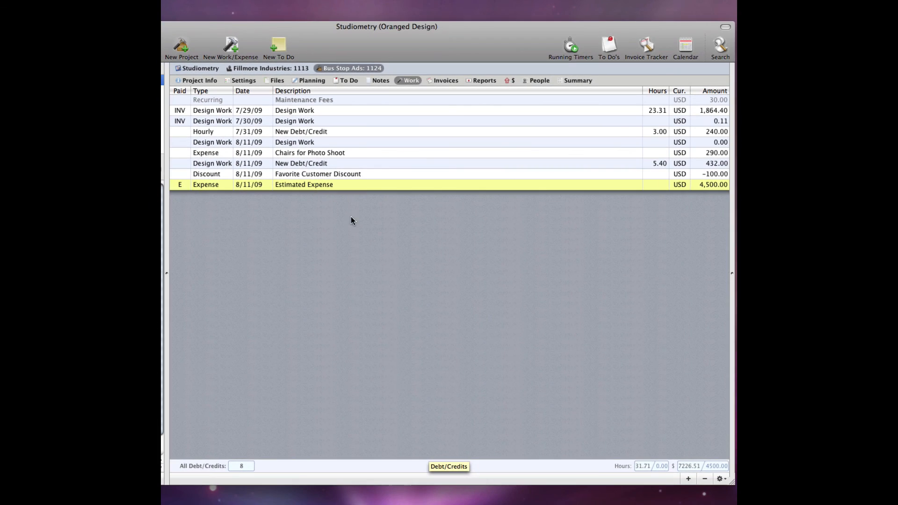